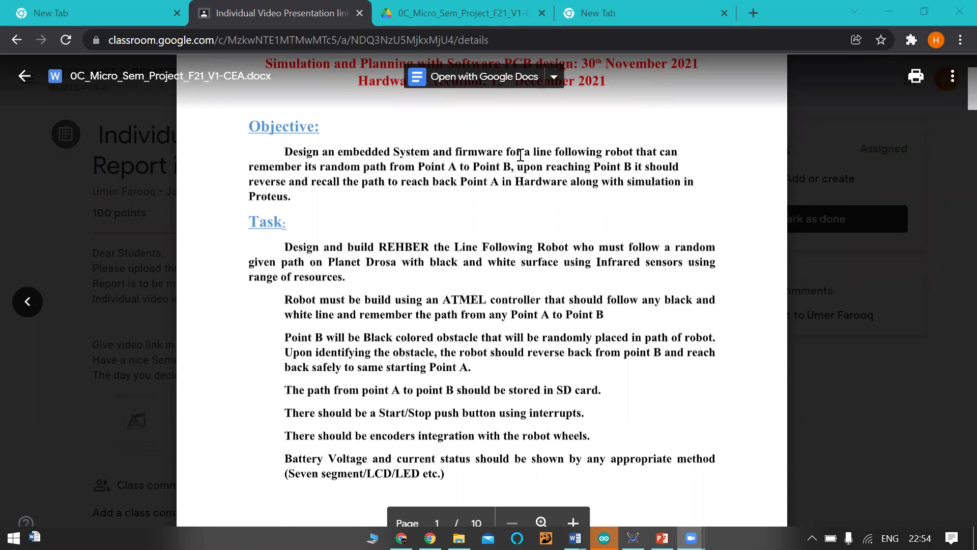
- Bring the PowerPoint title slide 'Line Following and Obstacle Detecting Robot' to the front
click(662, 538)
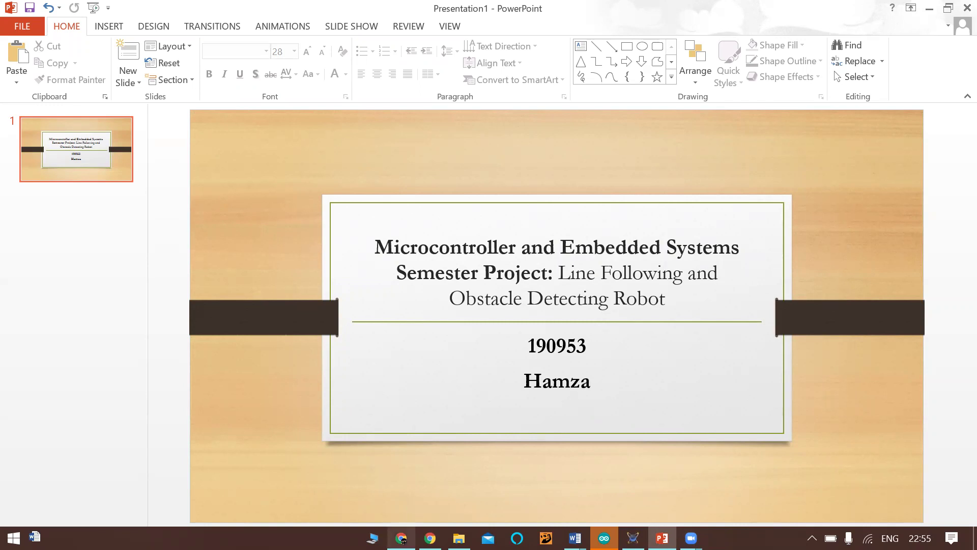
- Return to the semester project brief preview in Google Classroom in Chrome
click(430, 538)
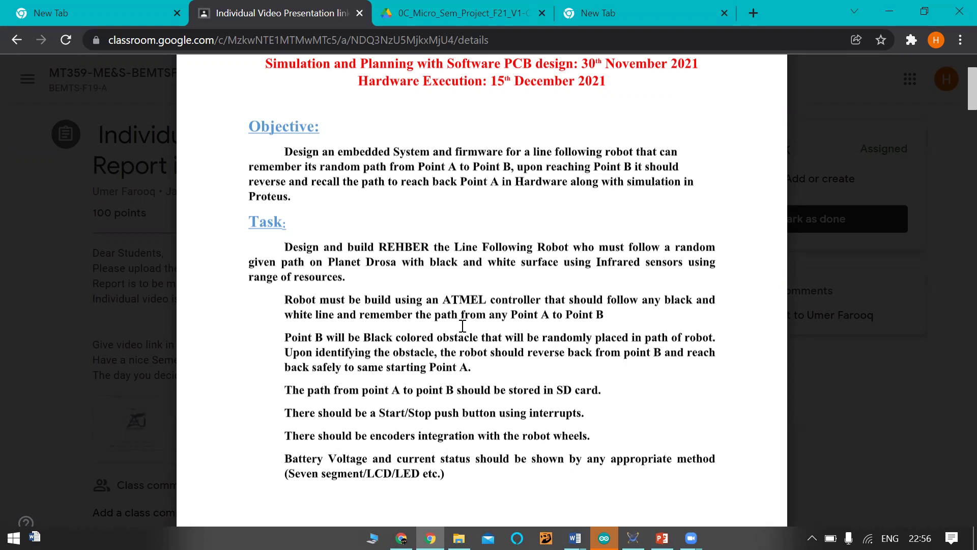
- Scroll the brief past page 1's Objective and Task sections to page 2's robot base drawing
scroll(463, 325, down, 1)
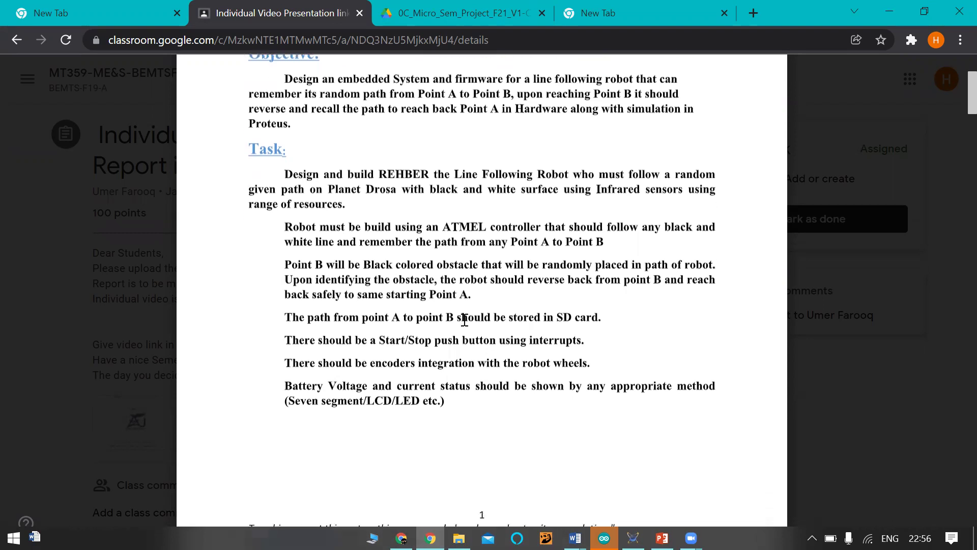
scroll(464, 323, down, 1)
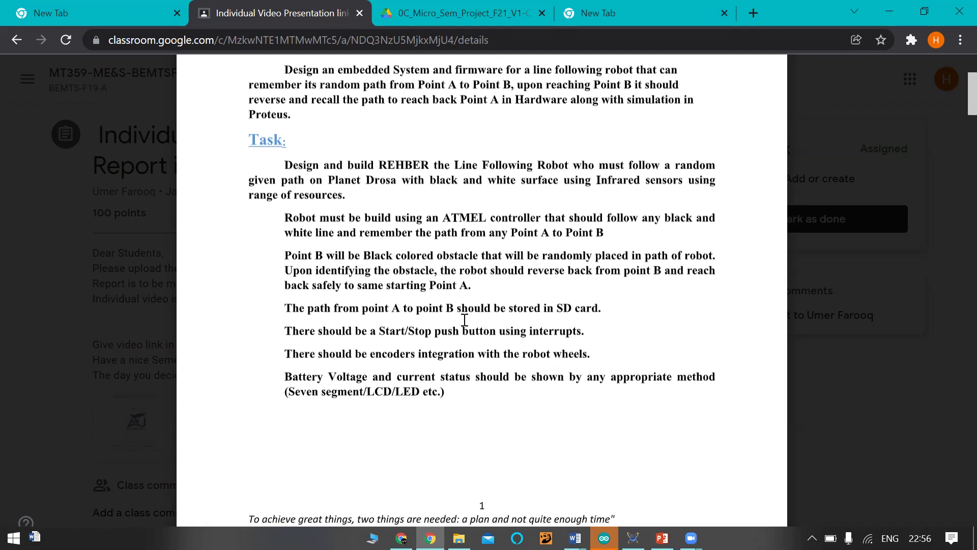
scroll(464, 319, down, 2)
scroll(464, 317, up, 1)
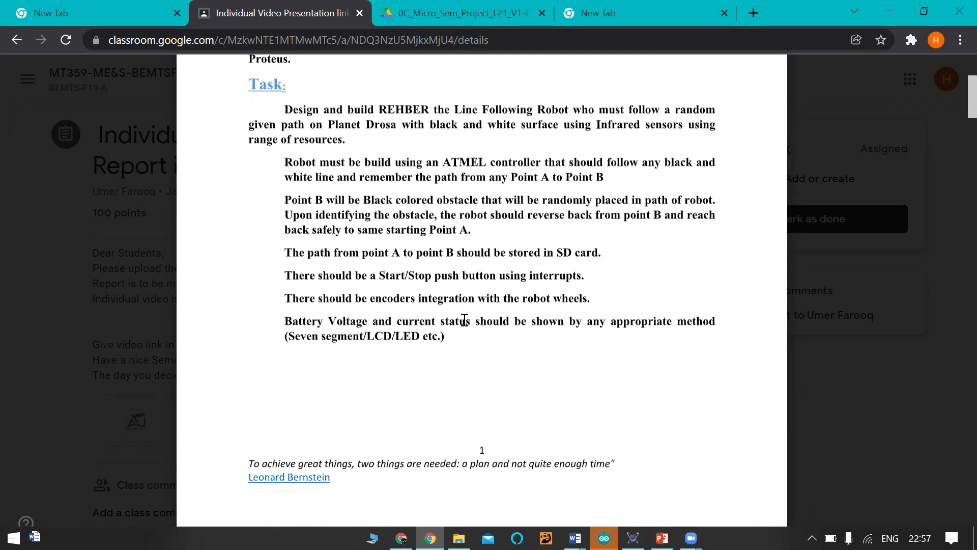
scroll(464, 319, down, 10)
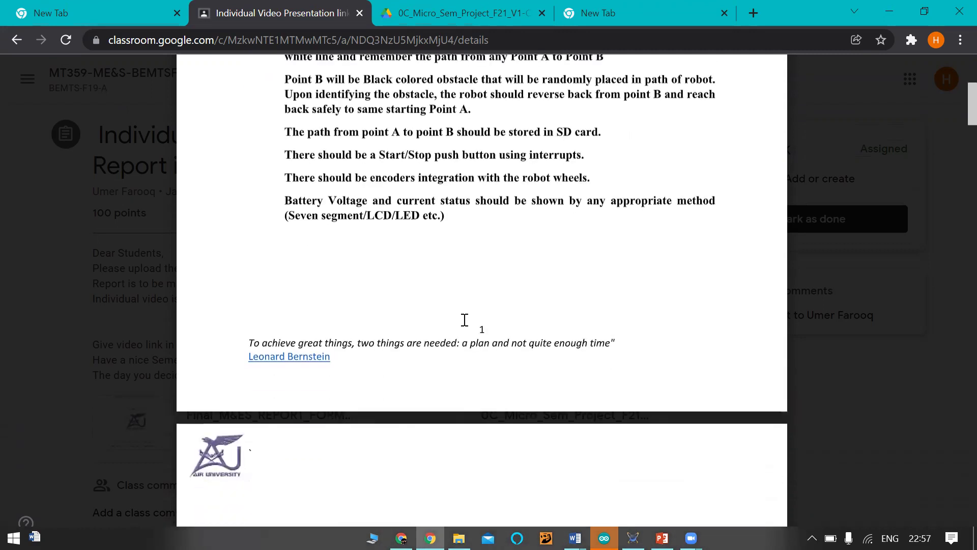
scroll(464, 319, down, 10)
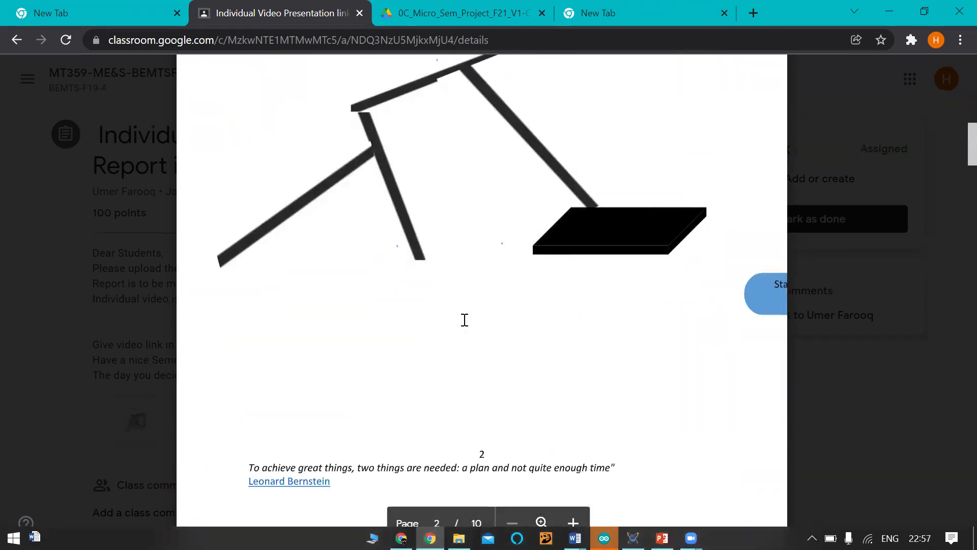
- Read through page 3's Specifications and Requirements list down to deliverable 8 and the block diagram
scroll(464, 319, up, 2)
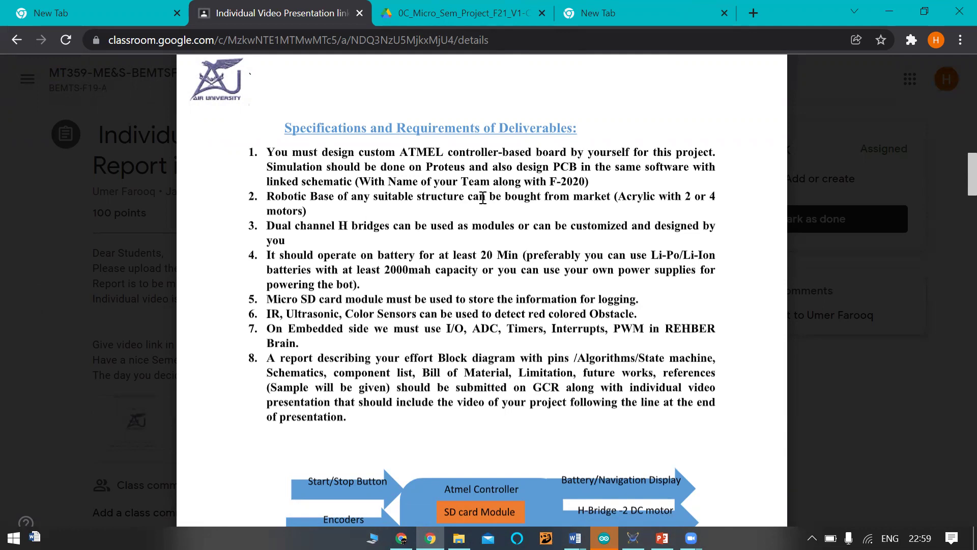
scroll(483, 198, down, 2)
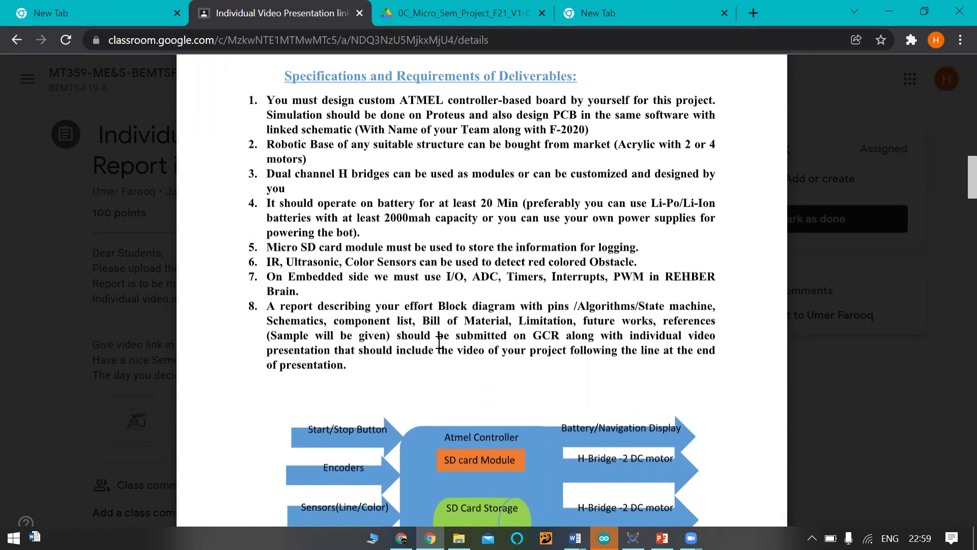
- Scroll back and forth through the brief's deliverables and block diagram pages
scroll(439, 341, down, 10)
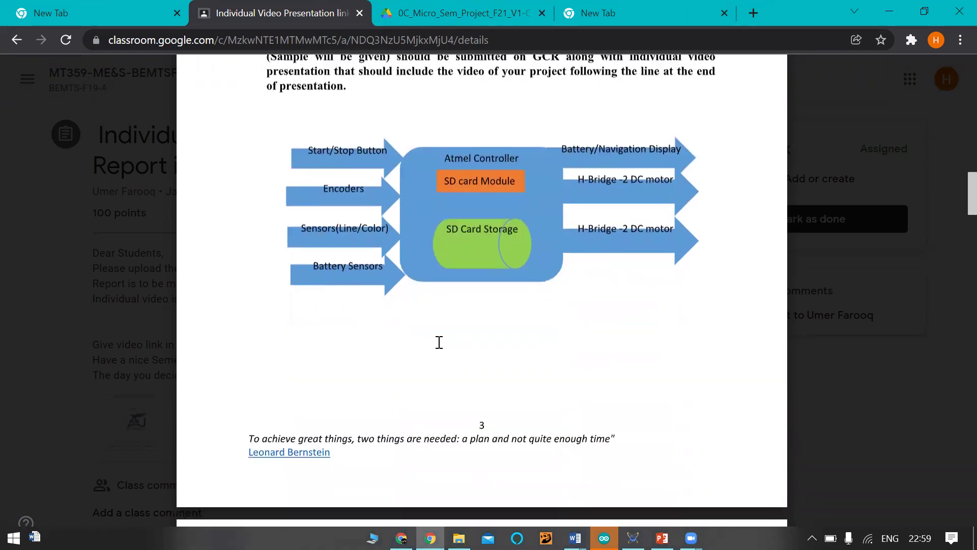
scroll(439, 342, down, 15)
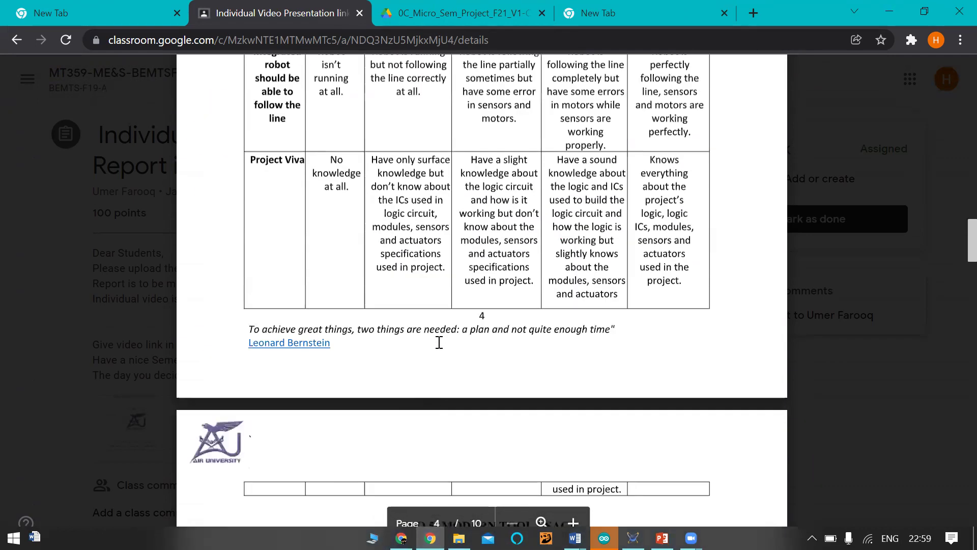
scroll(440, 342, down, 15)
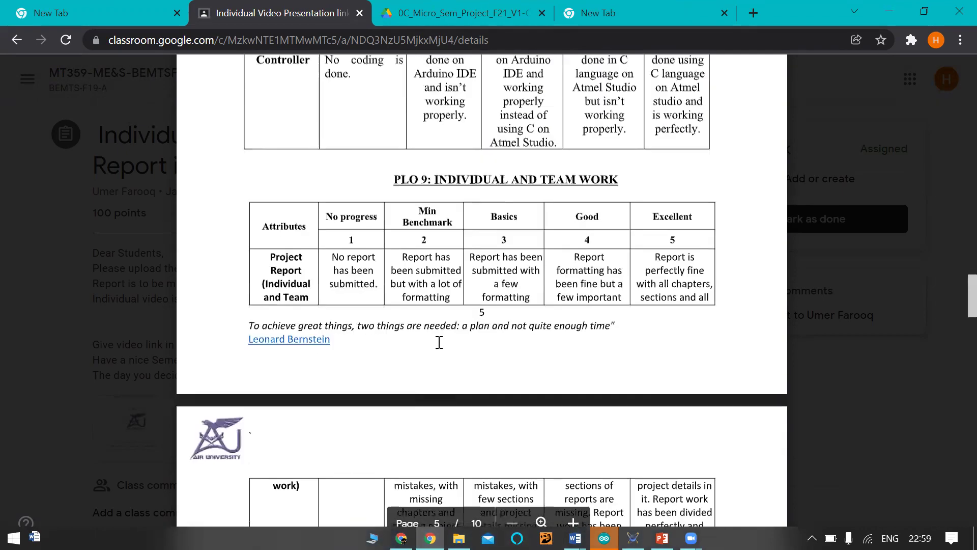
scroll(439, 342, down, 6)
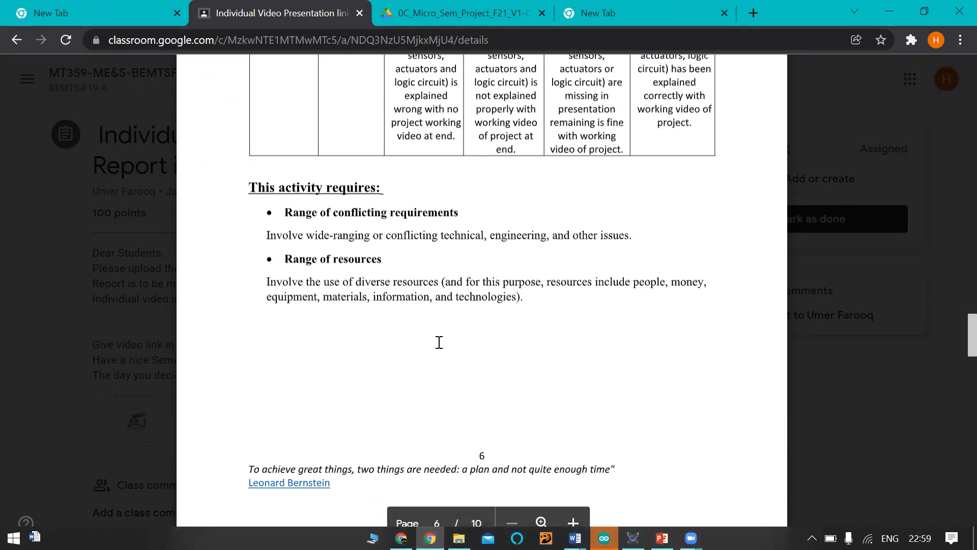
scroll(440, 342, up, 12)
scroll(439, 342, up, 20)
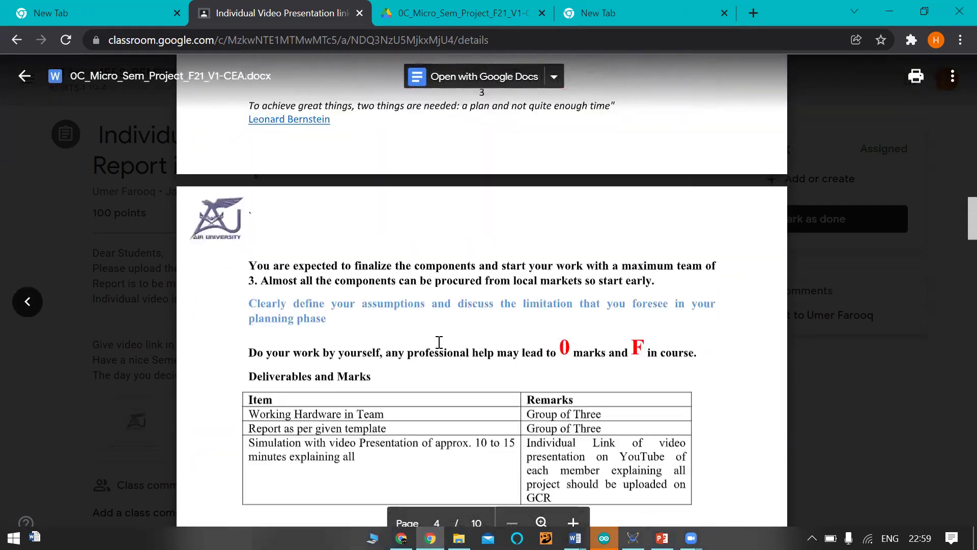
scroll(439, 342, up, 10)
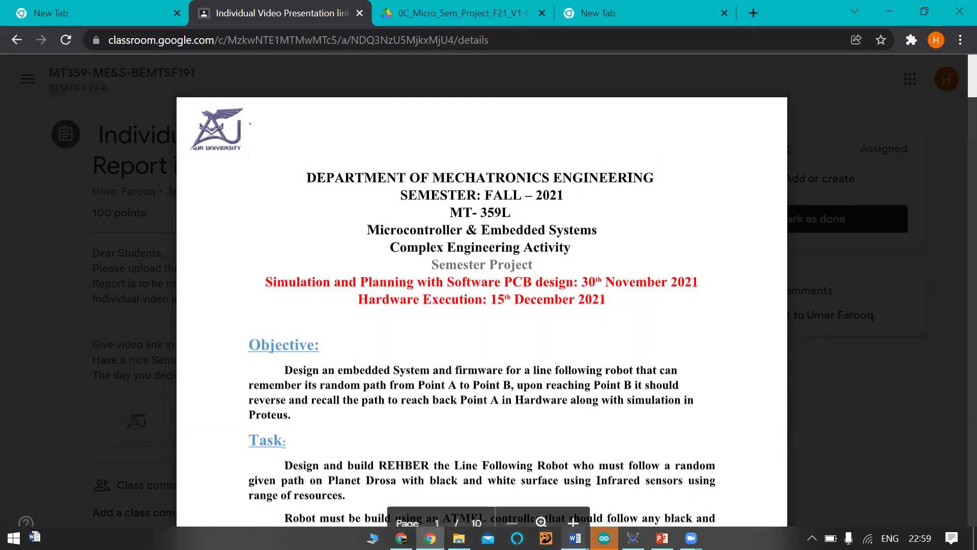
- Switch to Proteus to show the ZumoMazeSolver schematic with the Arduino Mega 2560
click(633, 538)
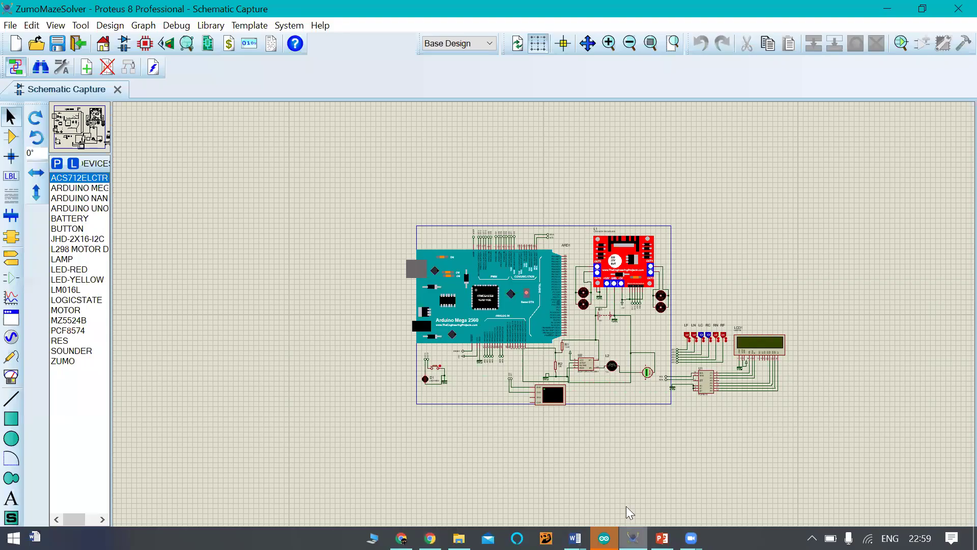
scroll(543, 313, up, 2)
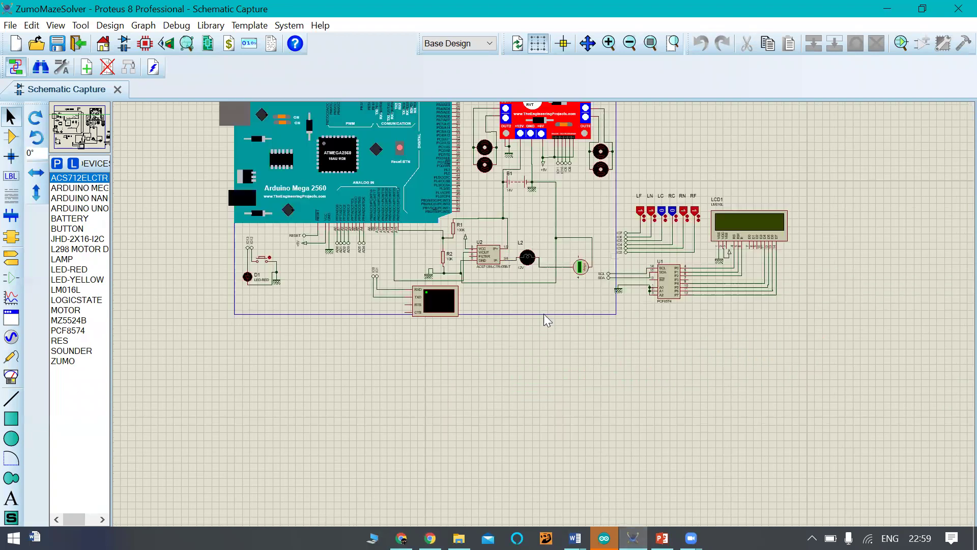
scroll(545, 310, down, 2)
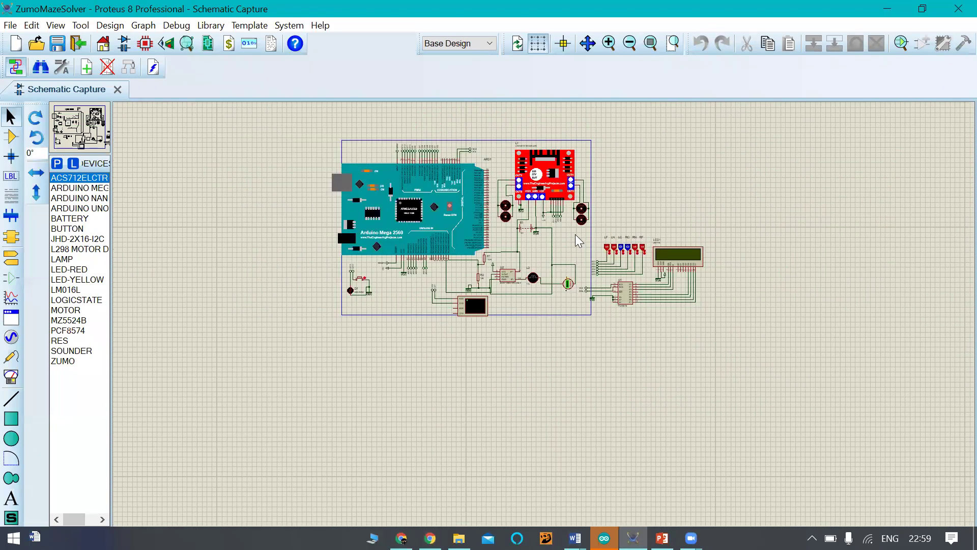
scroll(575, 234, up, 2)
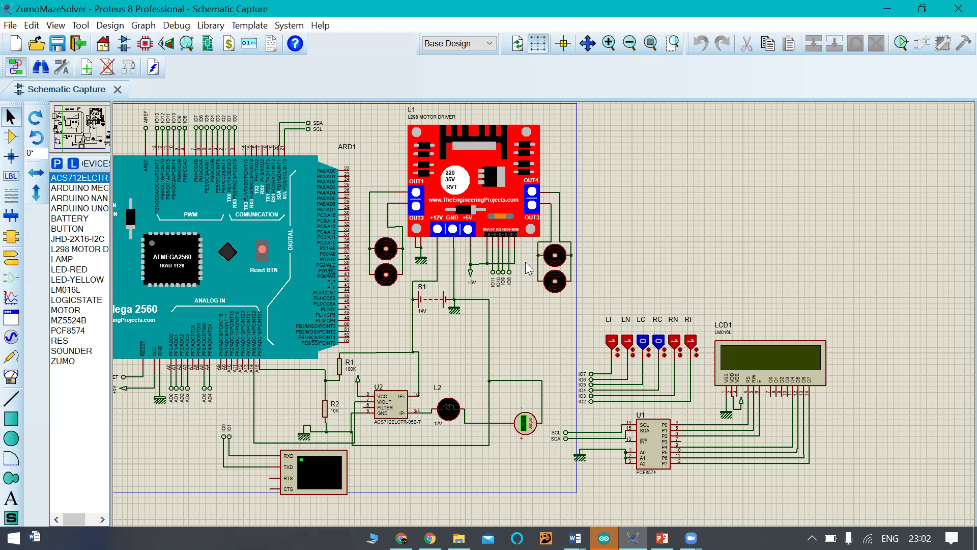
scroll(512, 263, up, 1)
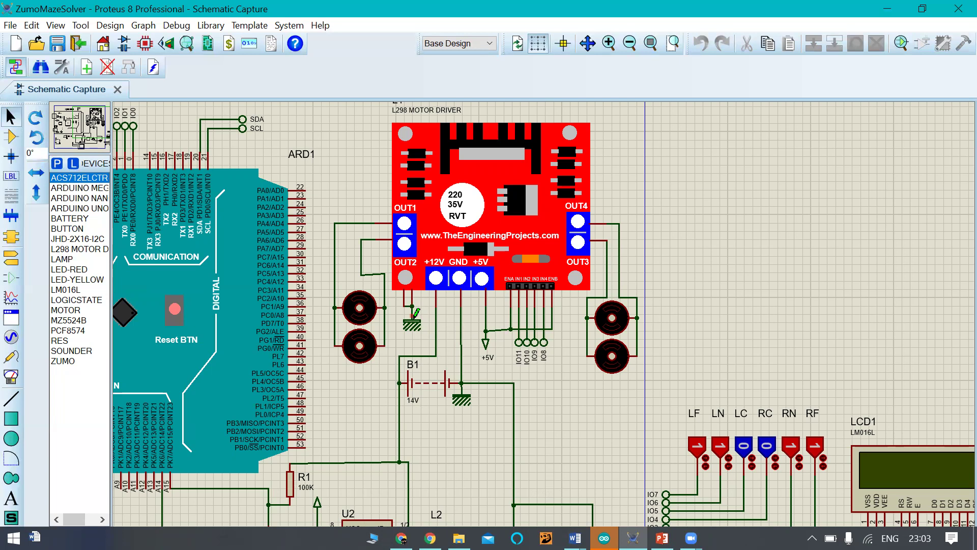
click(436, 352)
scroll(484, 350, down, 1)
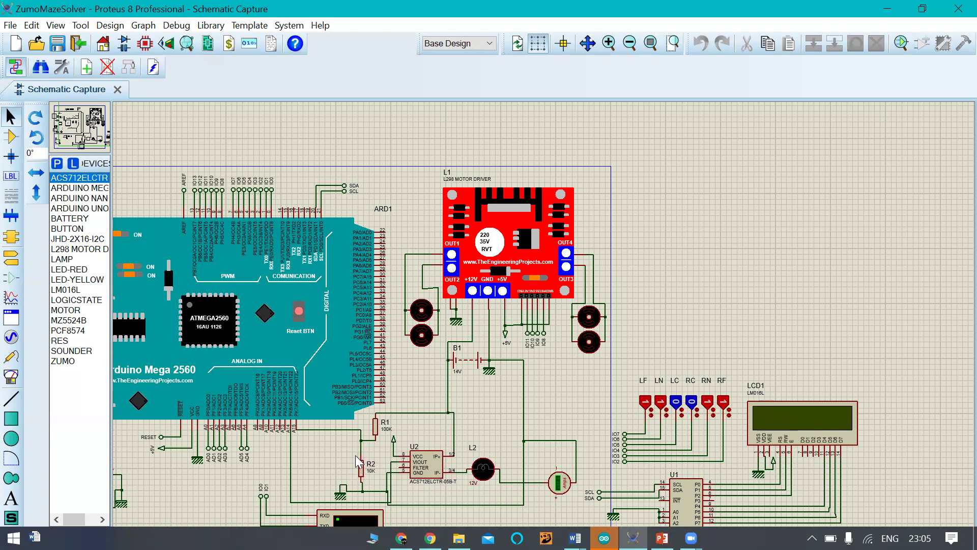
scroll(411, 416, down, 2)
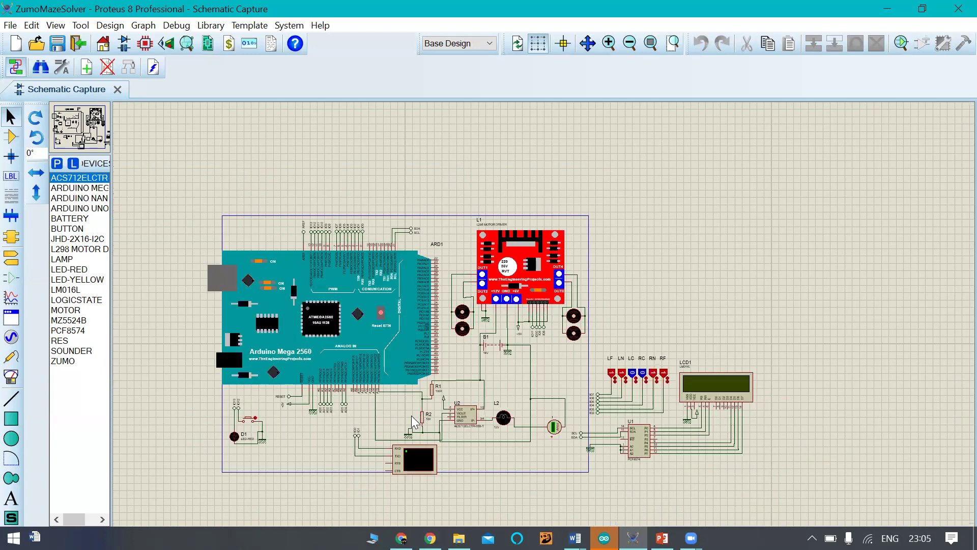
scroll(412, 416, up, 2)
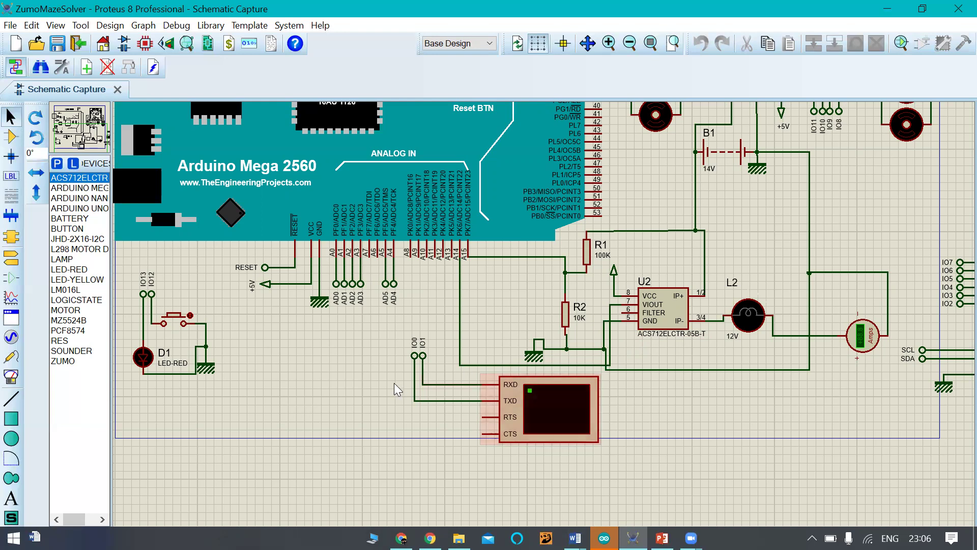
scroll(444, 358, down, 3)
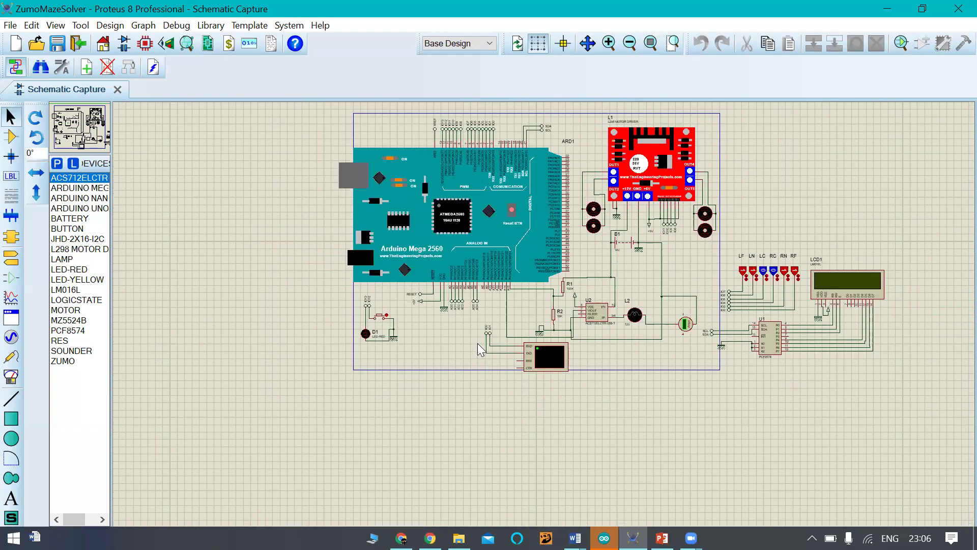
scroll(421, 342, up, 3)
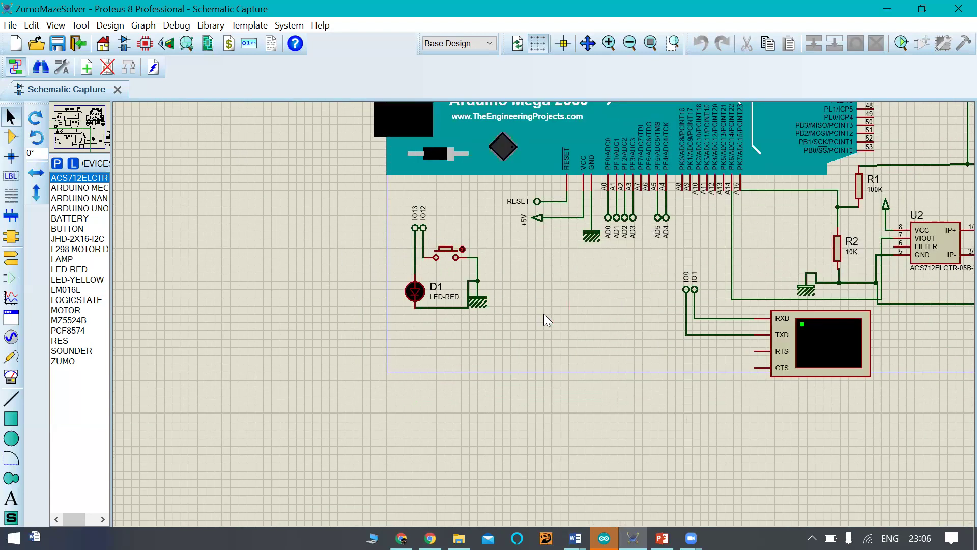
scroll(543, 313, down, 1)
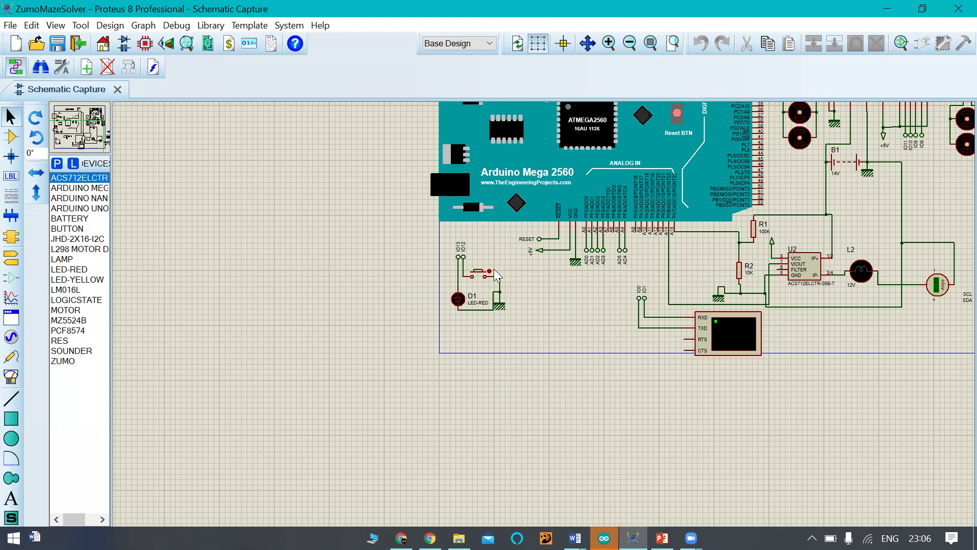
- Zoom out over the whole circuit, then bring up the linefolowerFinalWithVIMeasure sketch in Arduino IDE
scroll(493, 269, down, 1)
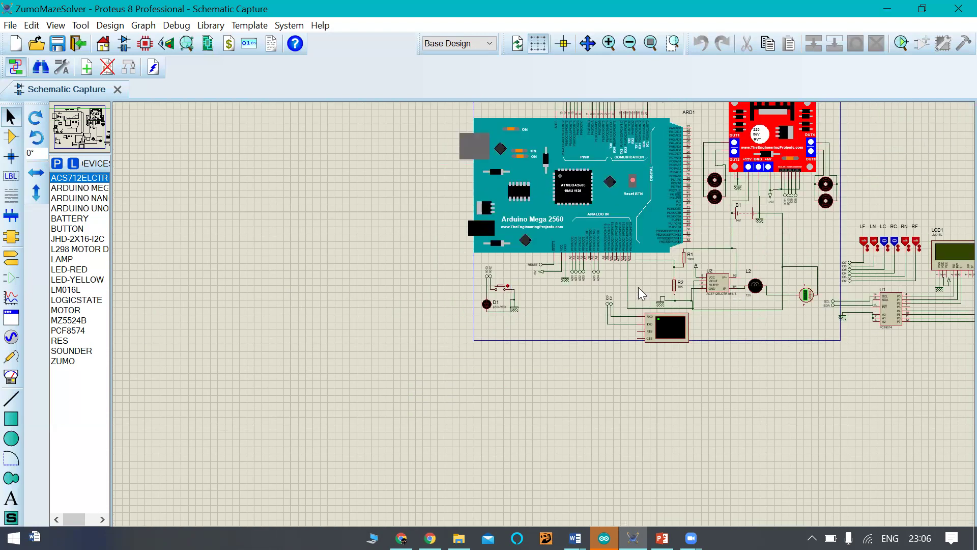
scroll(638, 287, down, 2)
scroll(570, 278, up, 2)
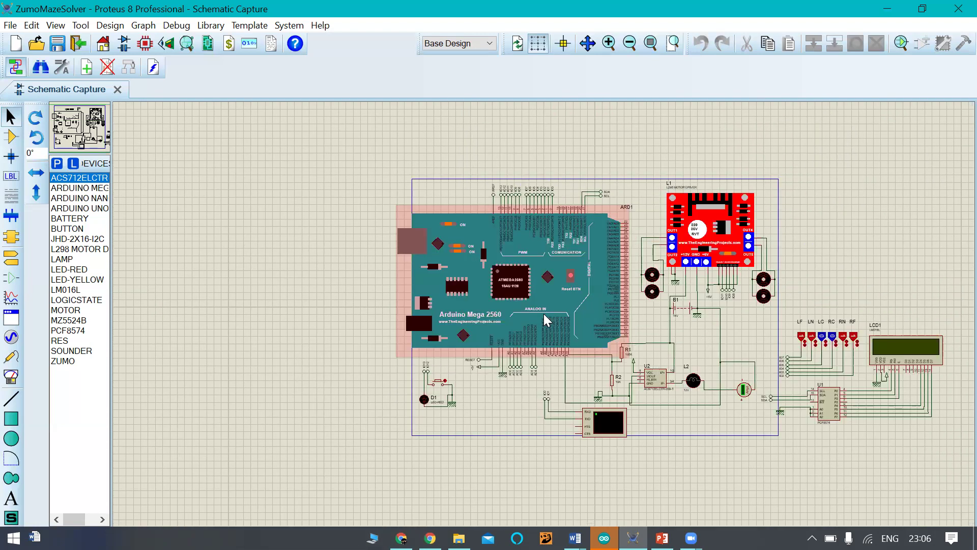
scroll(544, 320, up, 2)
scroll(545, 318, down, 3)
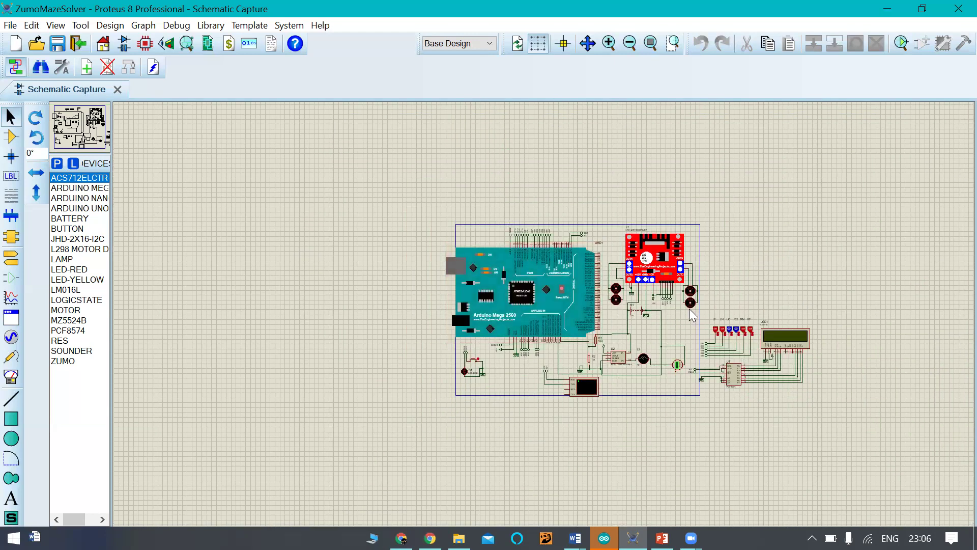
scroll(544, 316, up, 2)
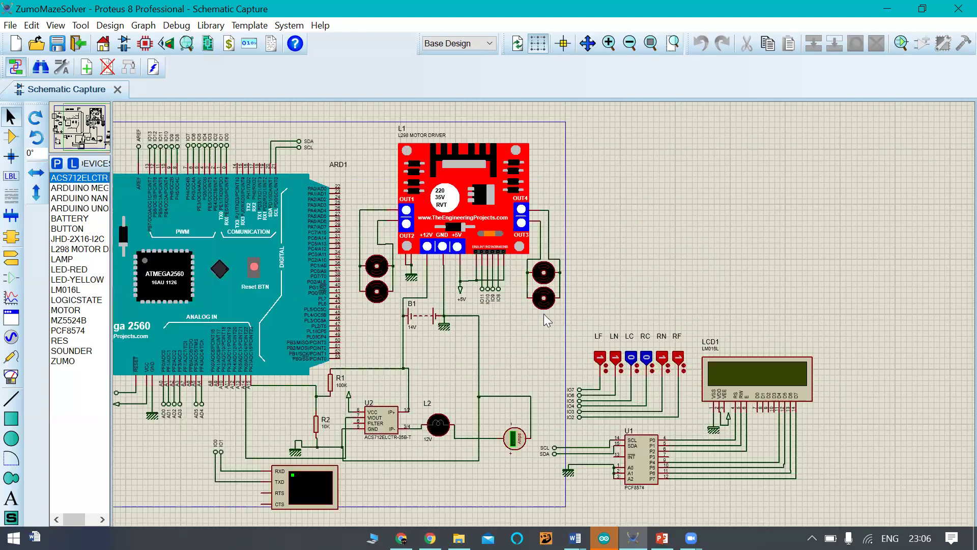
scroll(543, 314, down, 3)
scroll(545, 315, up, 2)
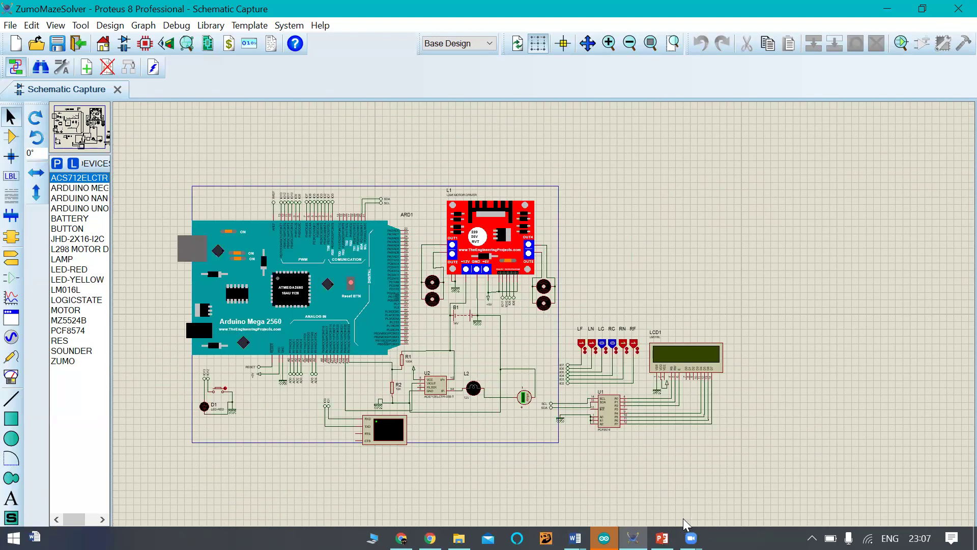
click(604, 538)
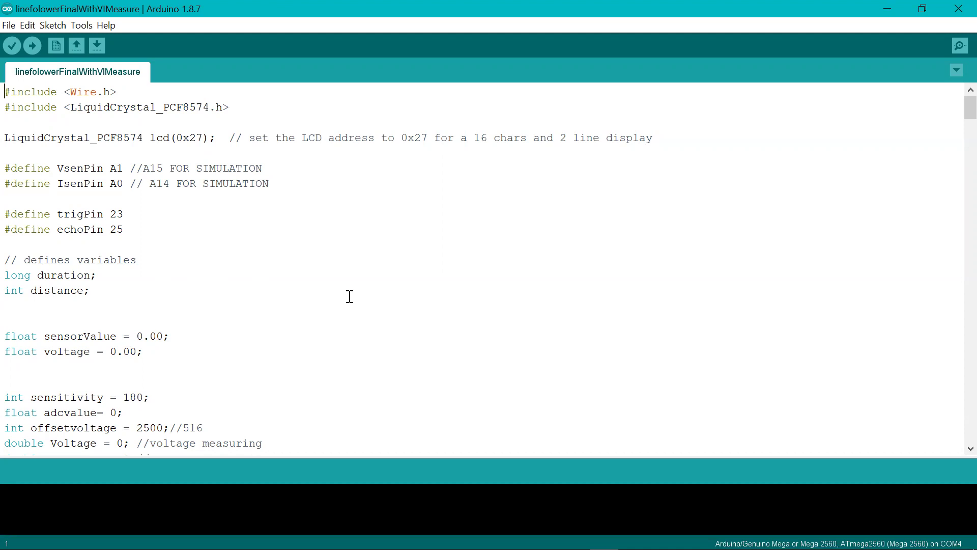
- Delete the 7 from lcd(0x27) on line 4, leaving lcd(0x2)
click(200, 138)
key(Right)
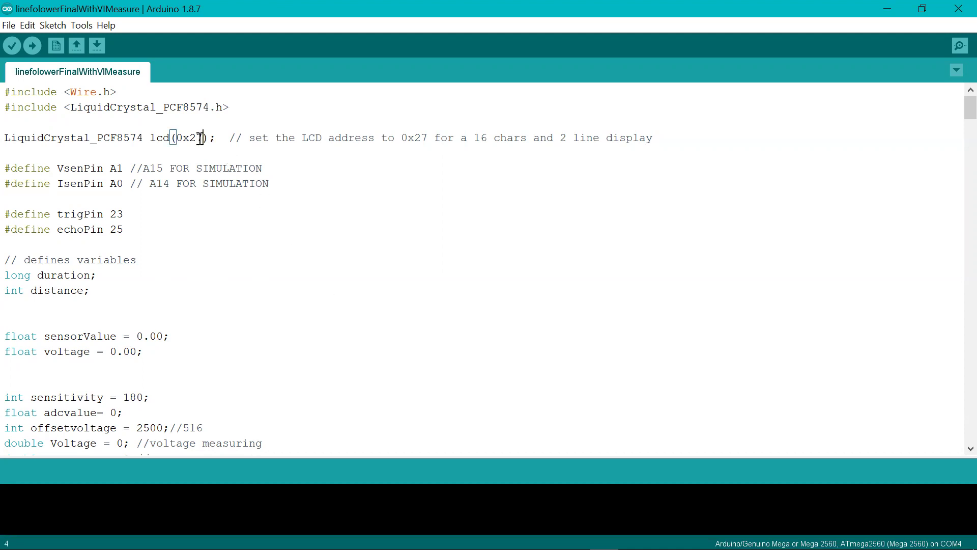